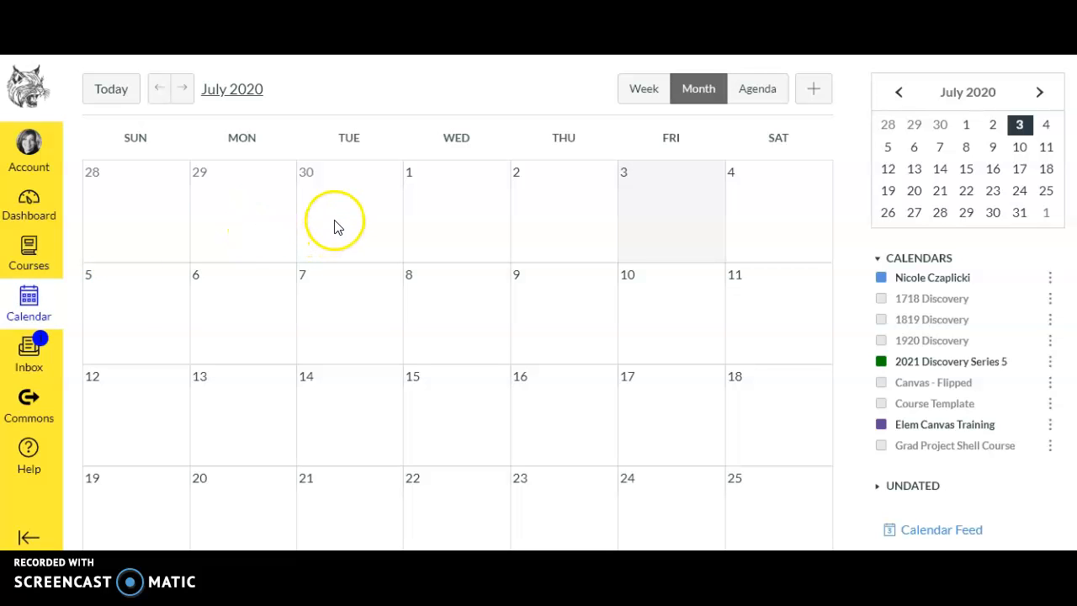
# - Start a new calendar event on September 2, 2020 titled "MS Teams Live Stream Class"
pyautogui.click(183, 88)
pyautogui.click(182, 88)
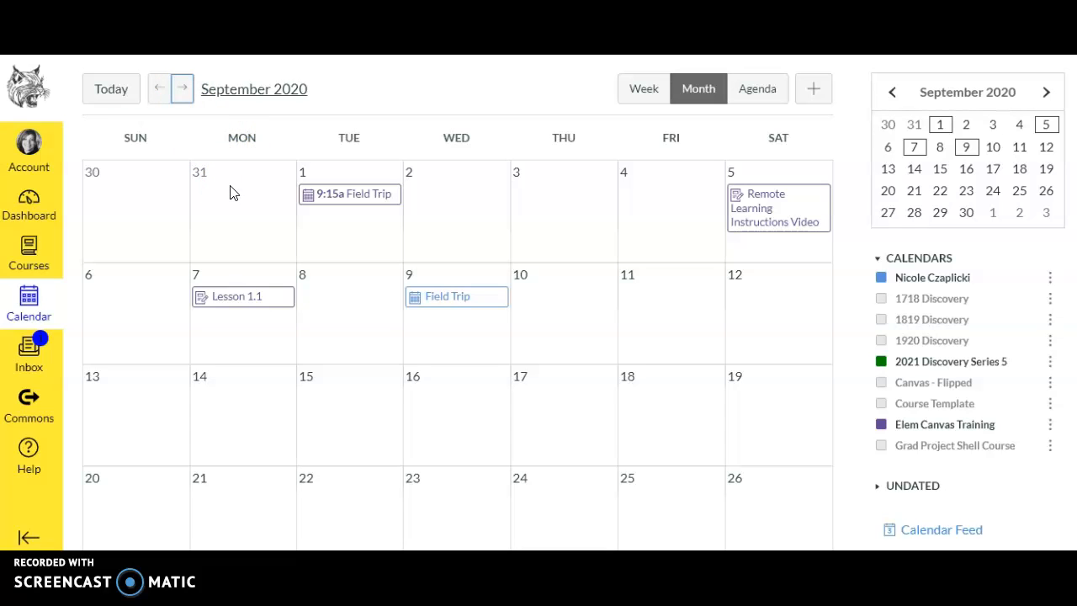
pyautogui.click(449, 188)
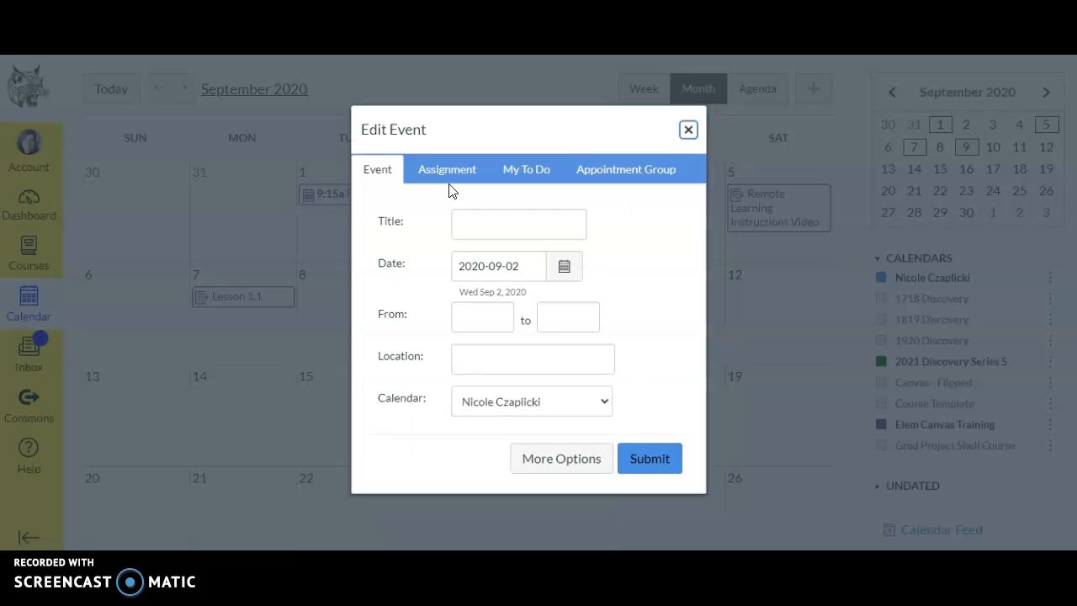
pyautogui.click(474, 217)
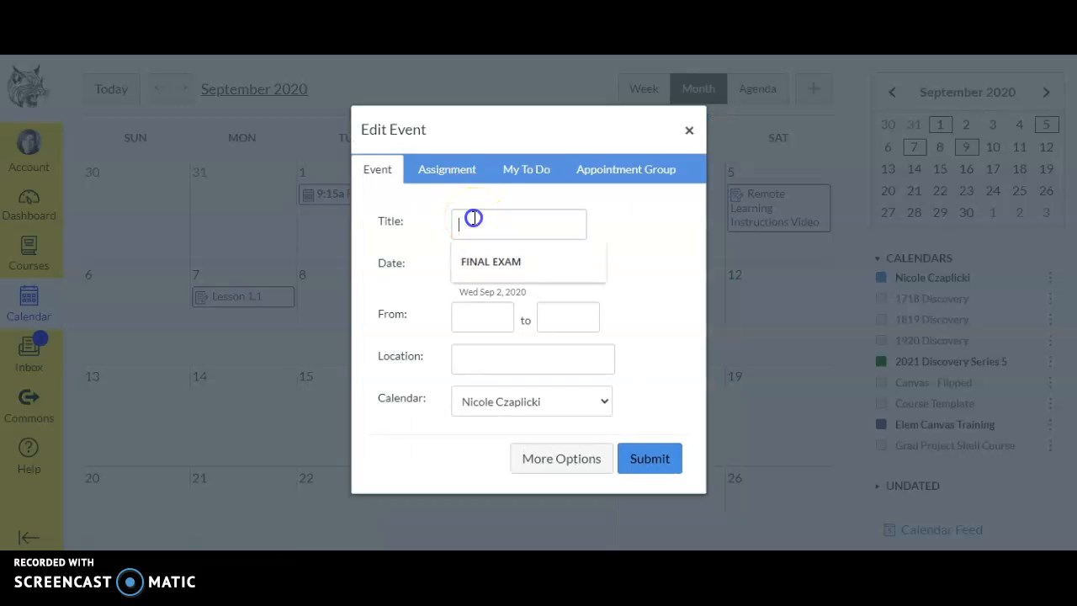
pyautogui.write('MS Teams Live Stream')
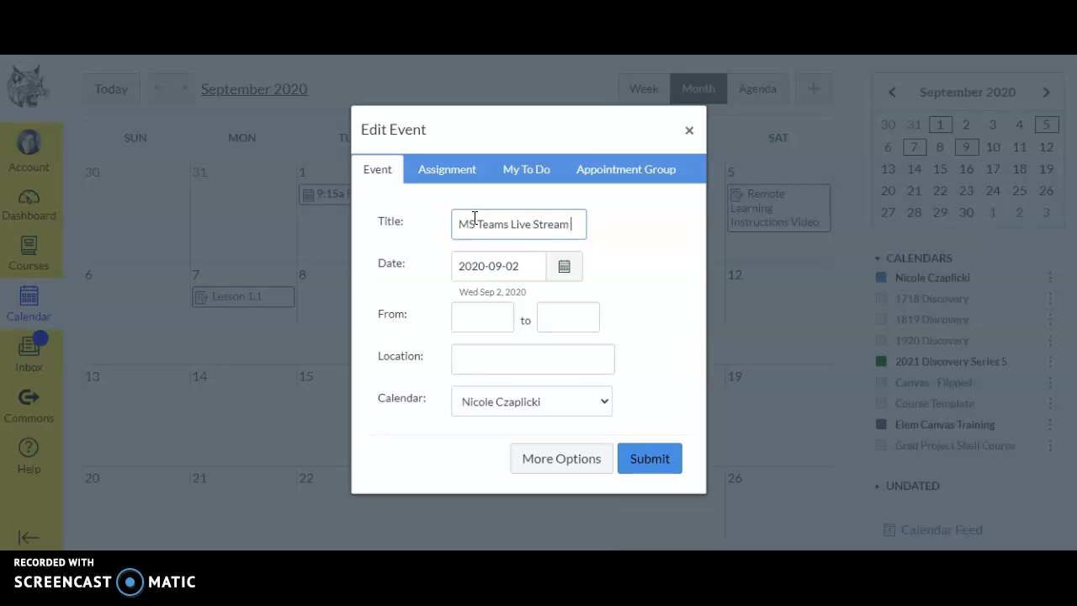
pyautogui.write(' Class')
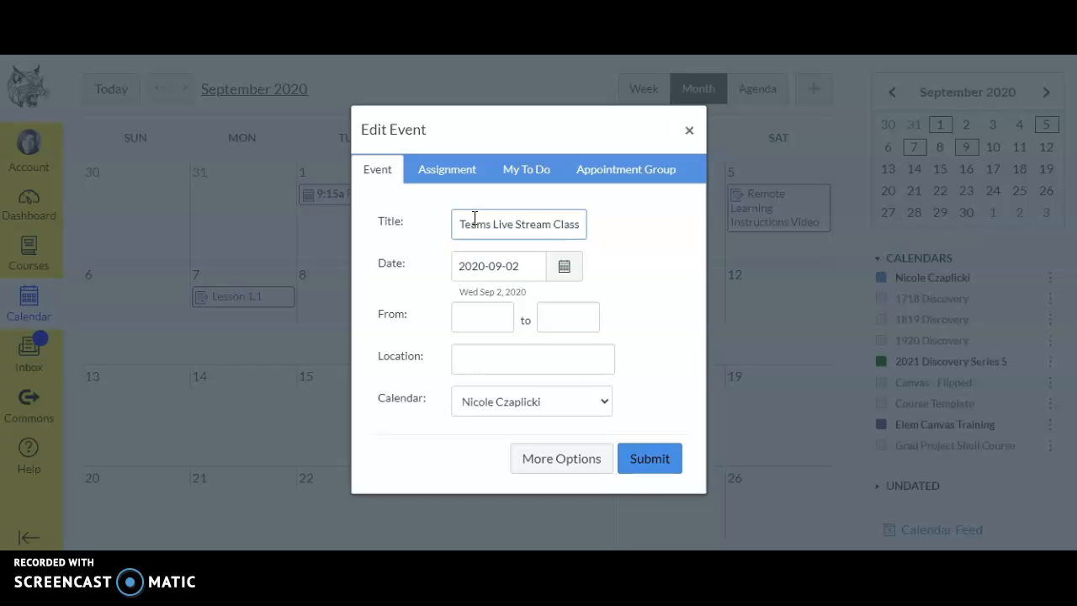
# - Set the event's time from 10:35 to 11:11
pyautogui.click(563, 269)
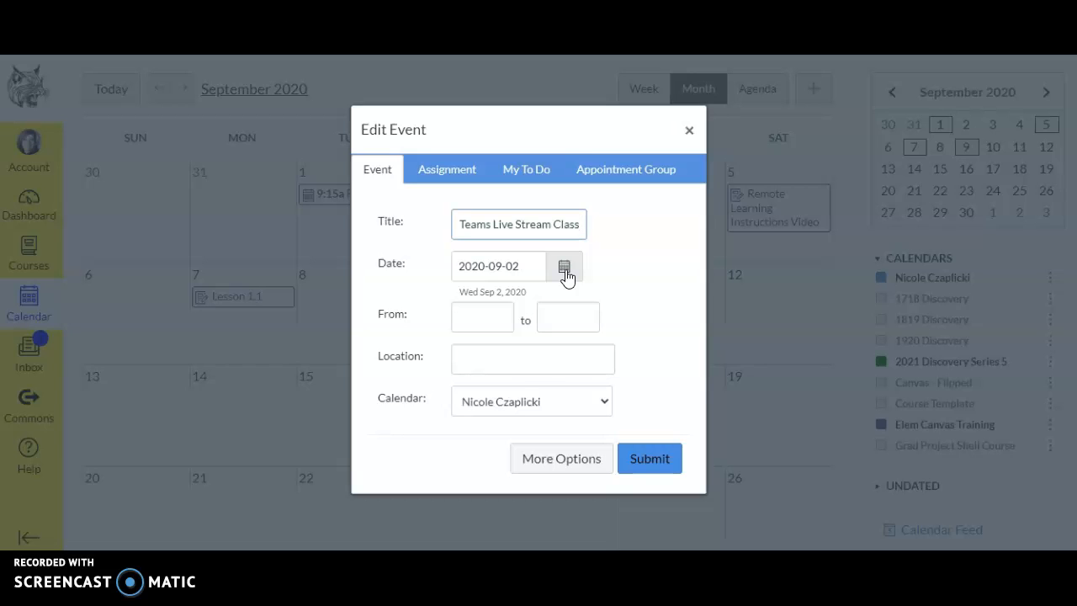
pyautogui.click(474, 313)
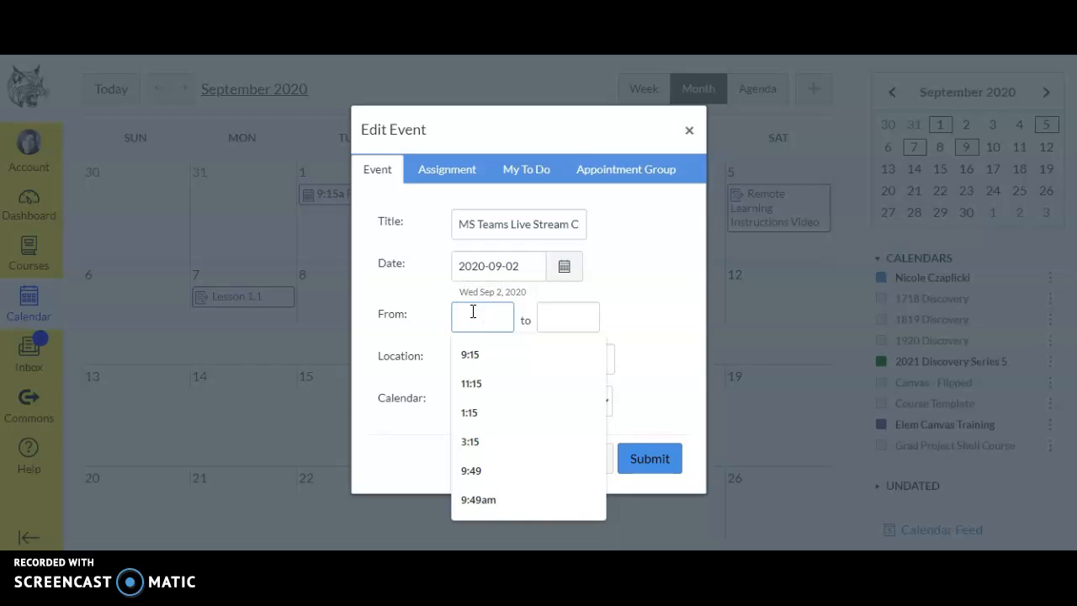
pyautogui.click(473, 324)
pyautogui.write('10:35')
pyautogui.click(564, 347)
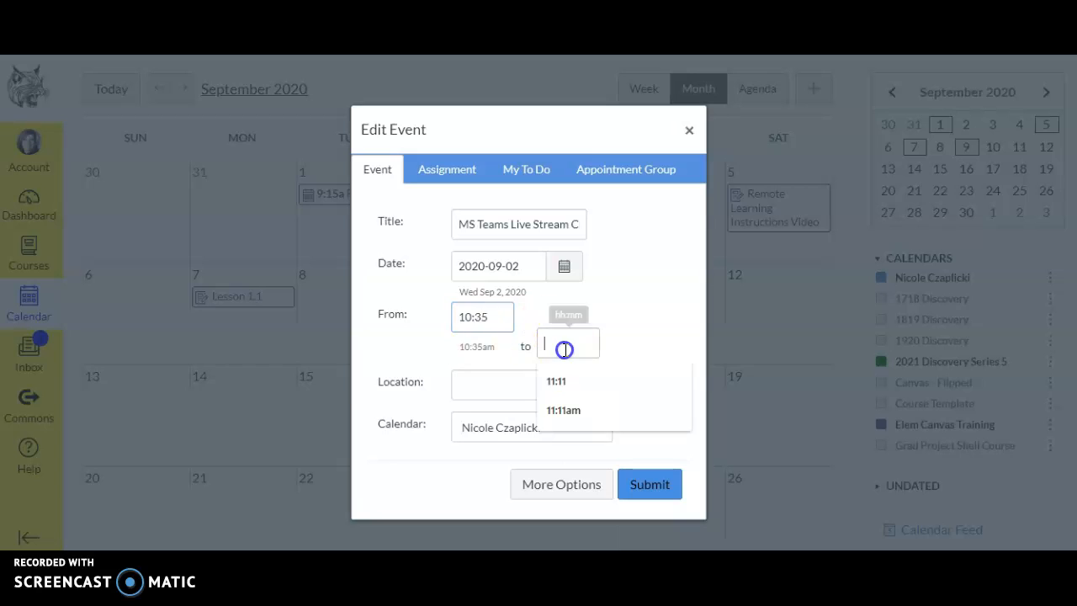
pyautogui.click(557, 384)
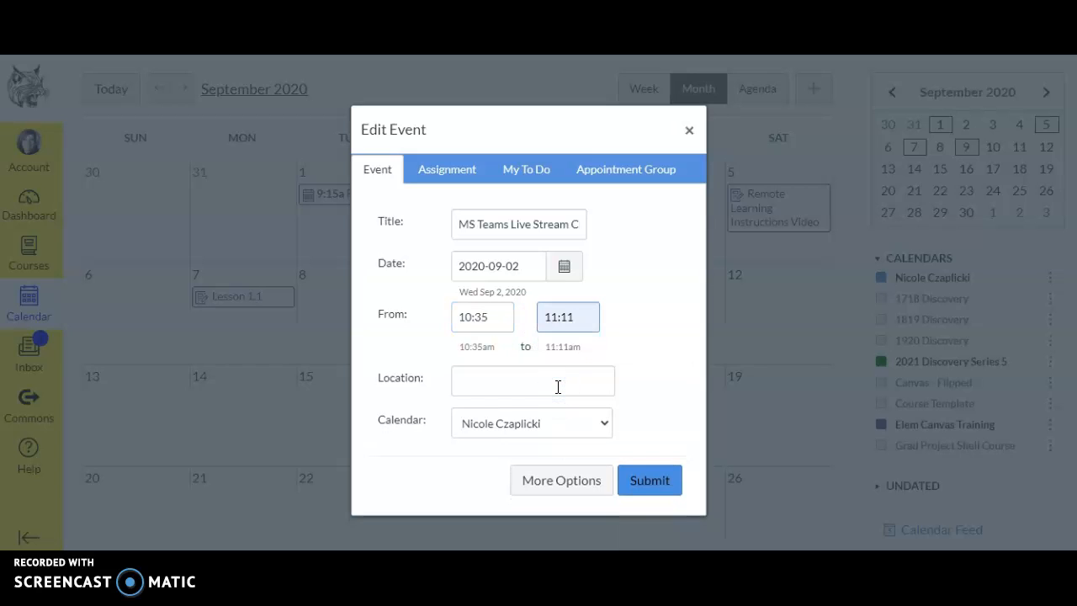
# - Assign the event to the Elem Canvas Training calendar and open its full editing options
pyautogui.click(542, 384)
pyautogui.click(535, 423)
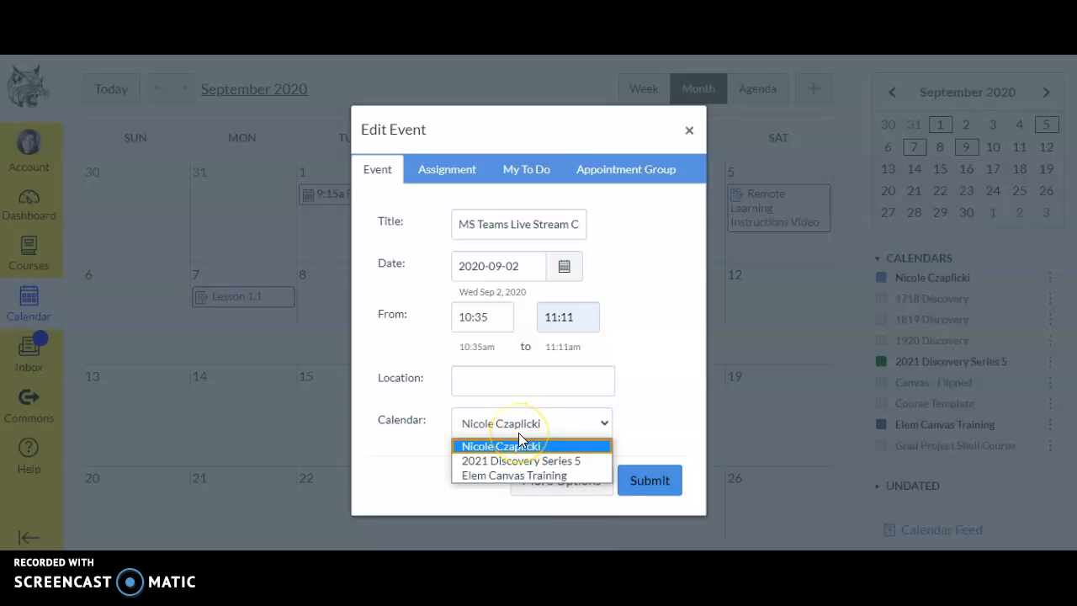
pyautogui.click(517, 477)
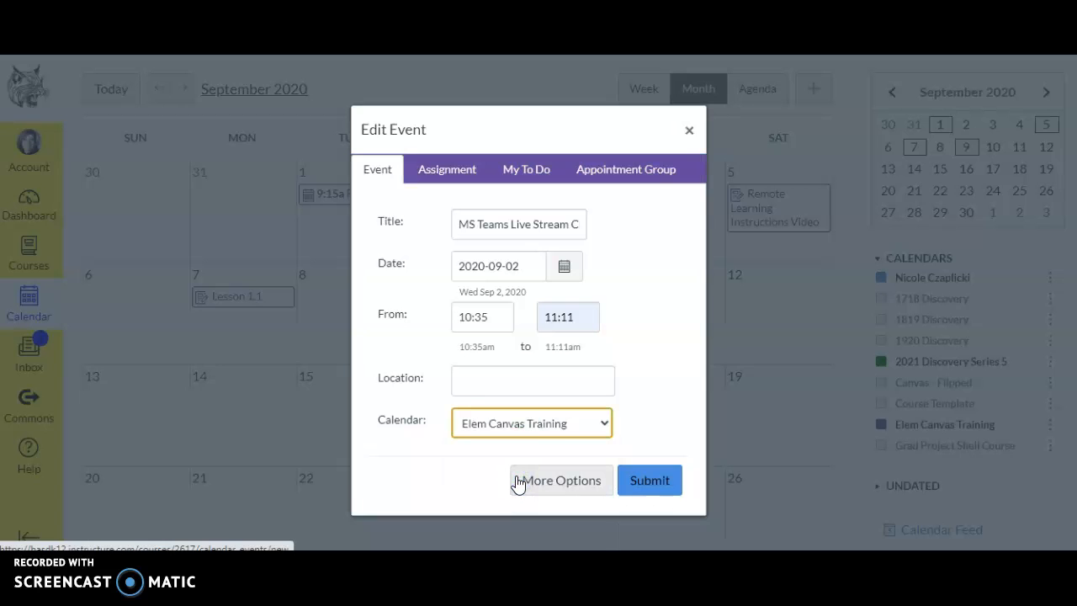
pyautogui.click(558, 488)
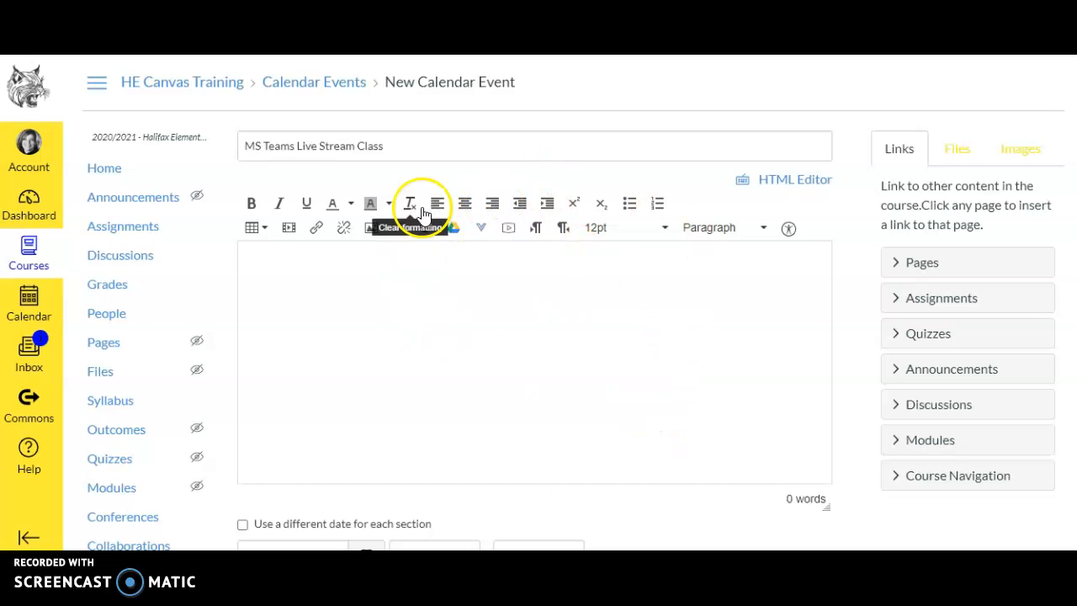
# - Write "Watch and take notes during class." in the event description and start a new line below it
pyautogui.click(275, 268)
pyautogui.write('Watch and take notes during class.')
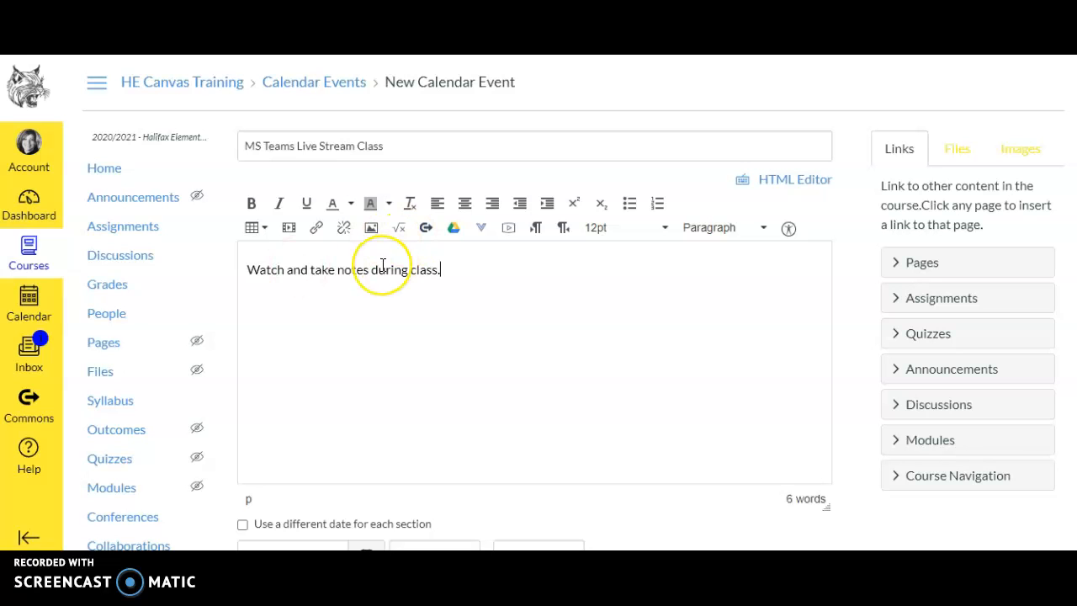
pyautogui.press('Return')
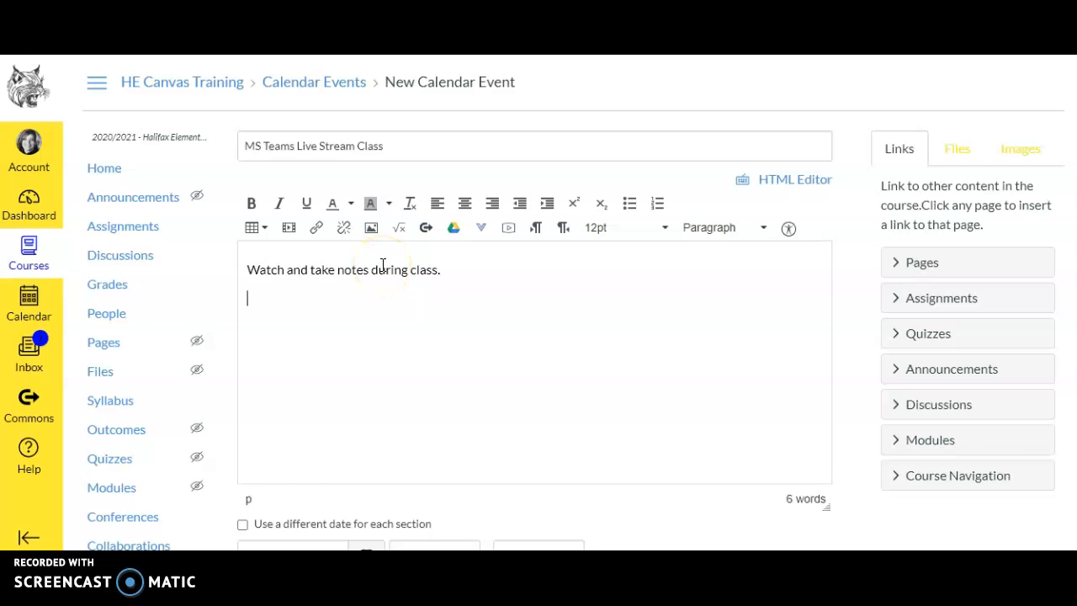
# - Open the Microsoft Teams Meetings tool from the description editor and start creating a meeting link
pyautogui.click(482, 234)
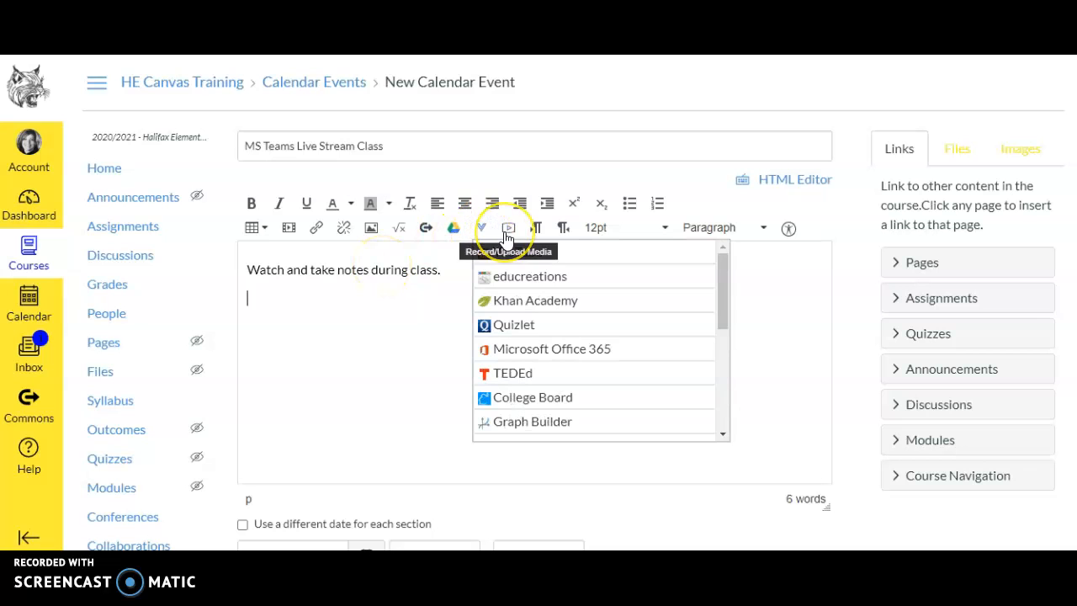
pyautogui.moveTo(730, 326); pyautogui.dragTo(721, 425)
pyautogui.click(620, 430)
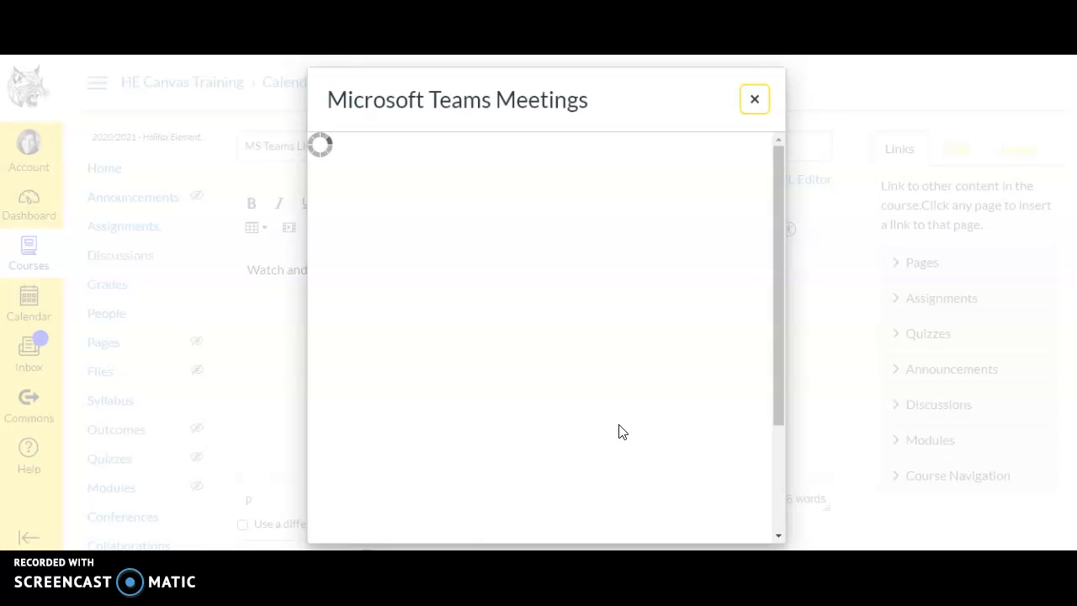
pyautogui.moveTo(779, 257); pyautogui.dragTo(773, 298)
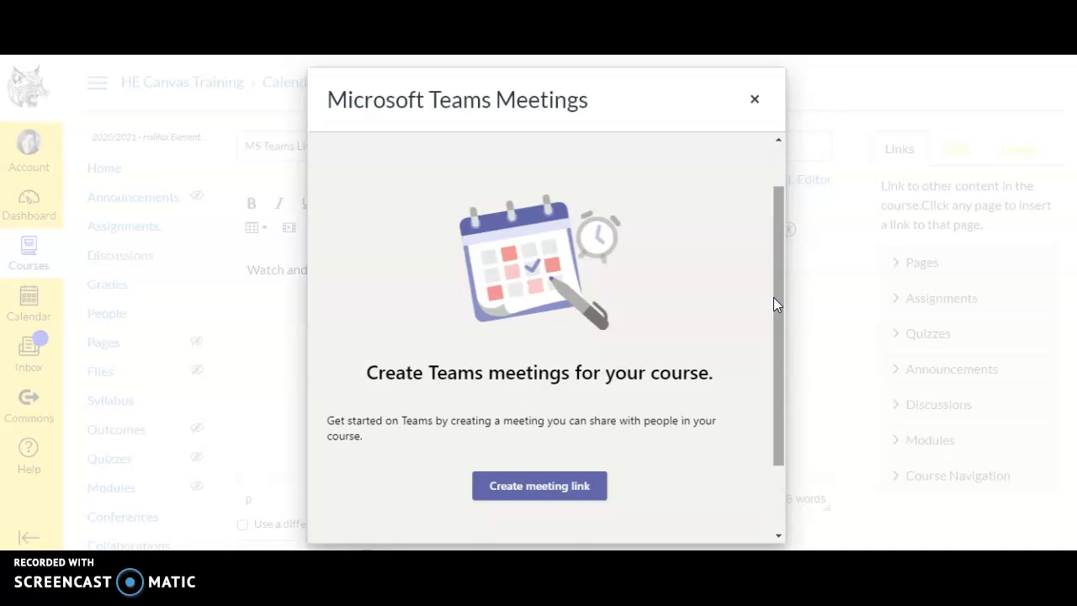
pyautogui.moveTo(776, 304); pyautogui.dragTo(775, 329)
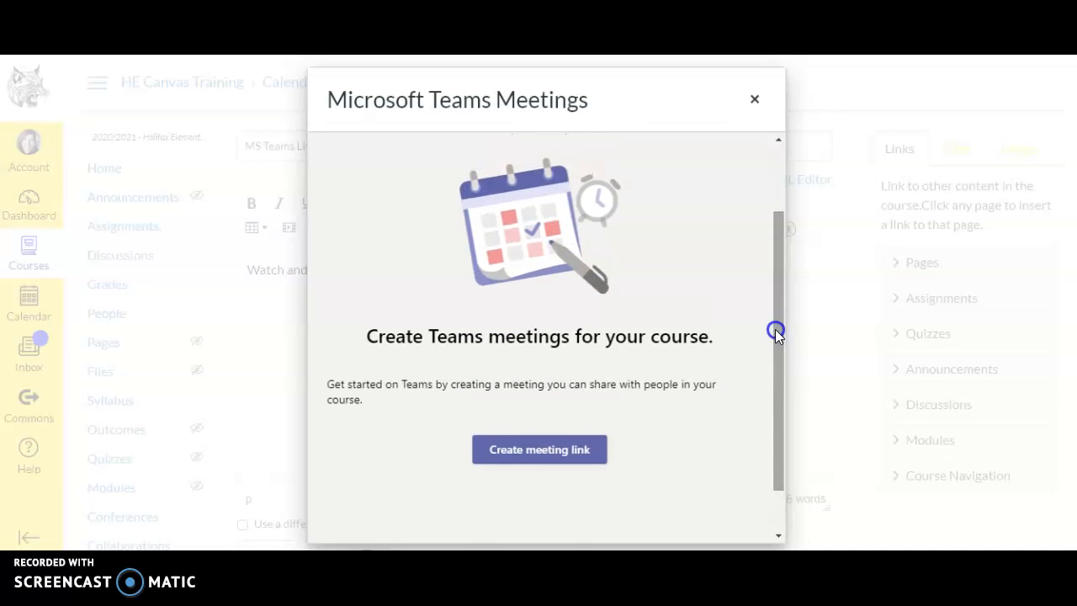
pyautogui.click(522, 464)
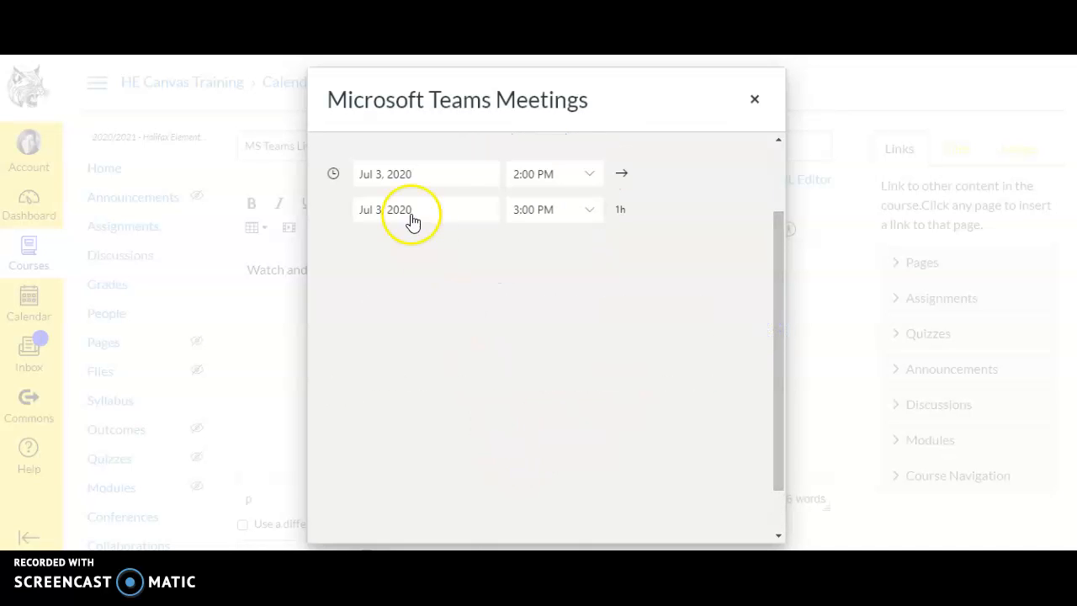
# - Set the Teams meeting's start to Sep 2, 2020 at 10:35 AM
pyautogui.click(421, 174)
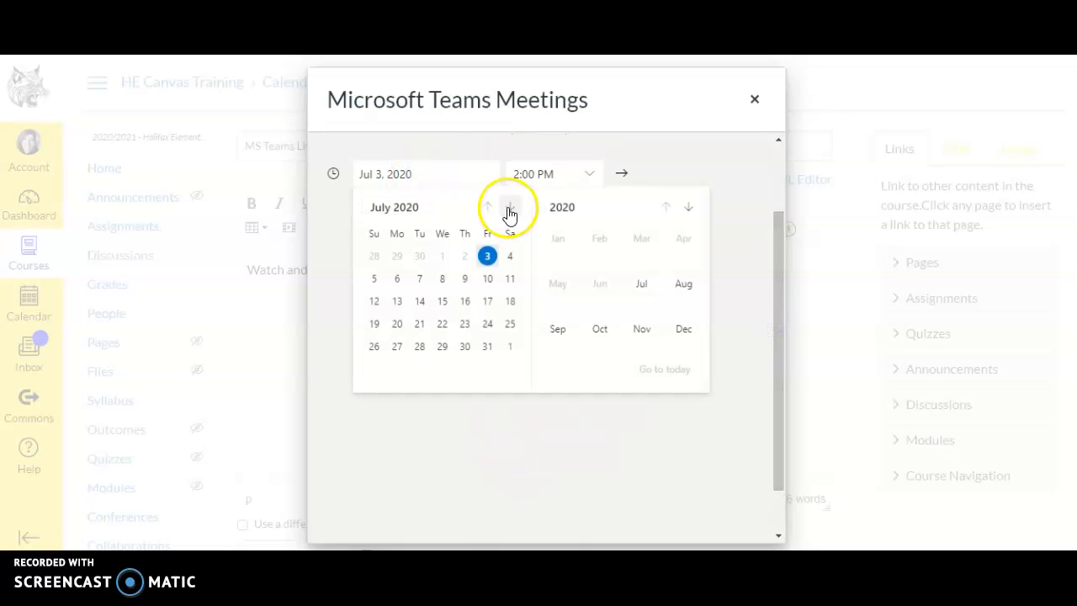
pyautogui.click(512, 209)
pyautogui.click(511, 208)
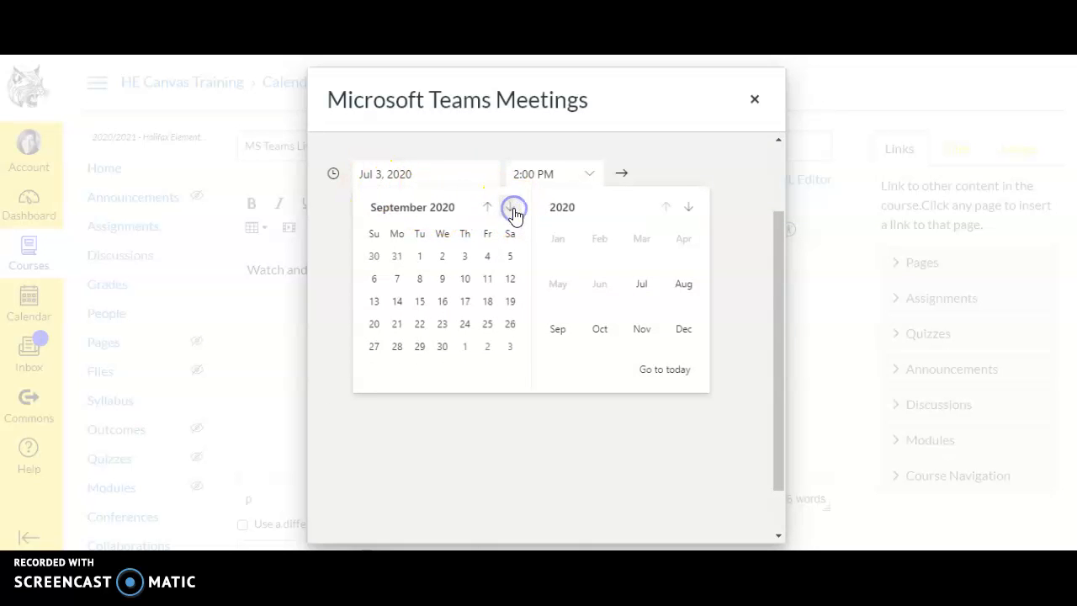
pyautogui.click(443, 257)
pyautogui.click(557, 185)
pyautogui.write('10:35')
pyautogui.click(590, 185)
# - Set the meeting's end time to 11:11 AM and check its end date
pyautogui.click(555, 209)
pyautogui.write('11:11')
pyautogui.click(554, 246)
pyautogui.click(447, 217)
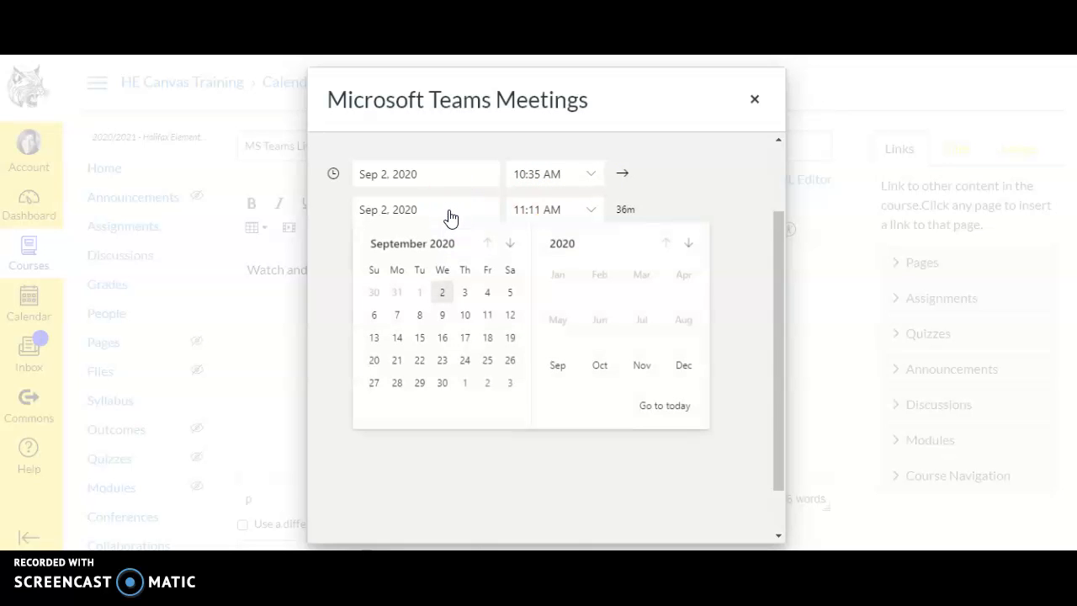
pyautogui.click(740, 204)
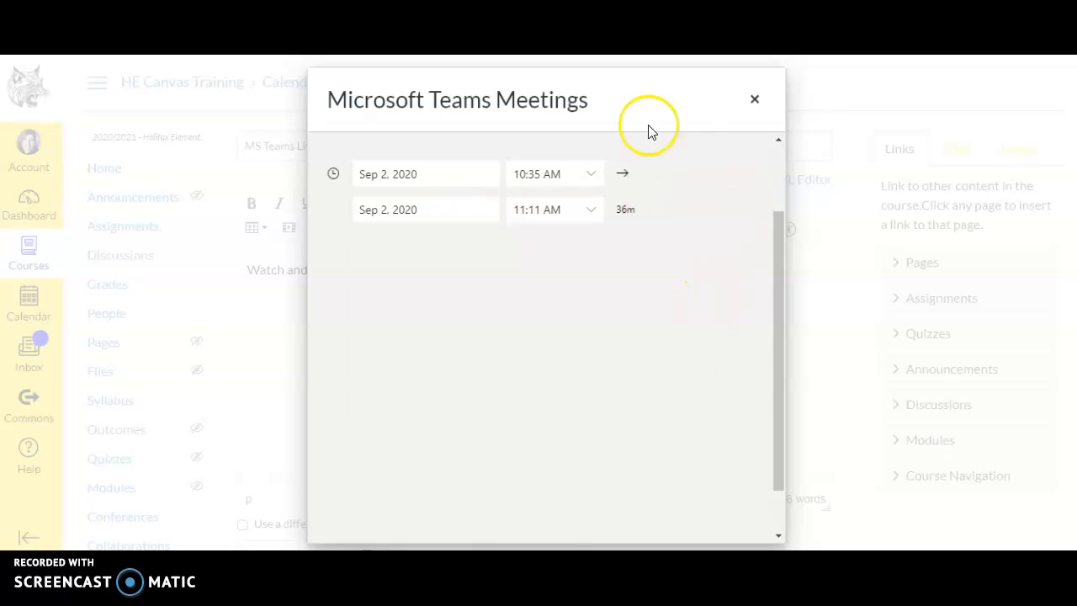
# - Name the meeting "MS Teams Live Class - 5th pd Health"
pyautogui.click(781, 274)
pyautogui.moveTo(782, 276); pyautogui.dragTo(781, 178)
pyautogui.click(457, 217)
pyautogui.write('MS Team')
pyautogui.write('s Live Sess')
pyautogui.press('BackSpace')
pyautogui.press('BackSpace')
pyautogui.press('BackSpace')
pyautogui.press('BackSpace')
pyautogui.write('Class ')
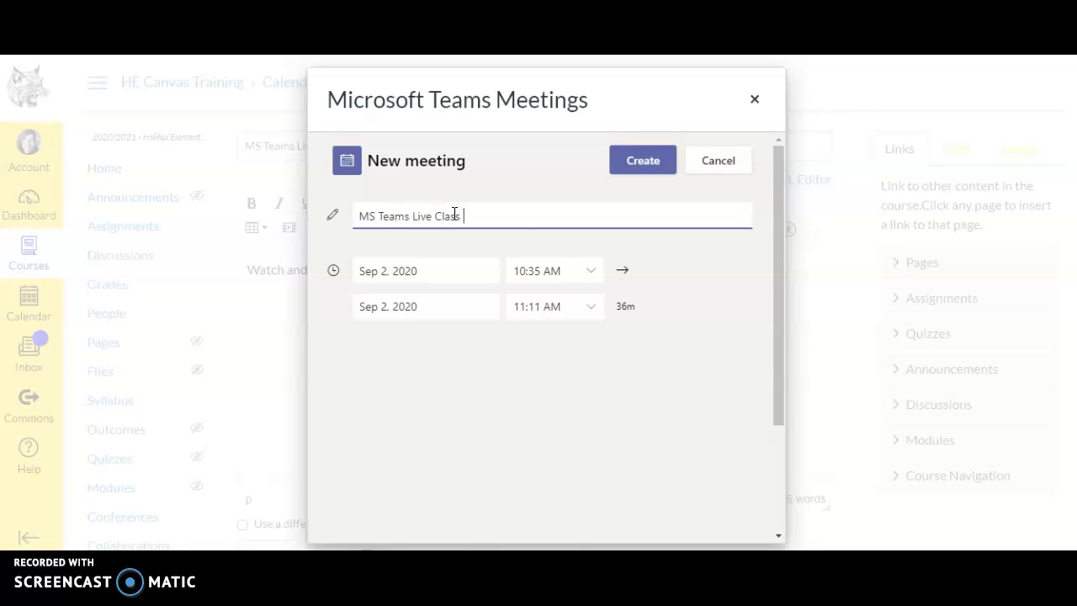
pyautogui.write('- 5th pd Health')
# - Create the Teams meeting and insert its join link into the event description
pyautogui.click(649, 168)
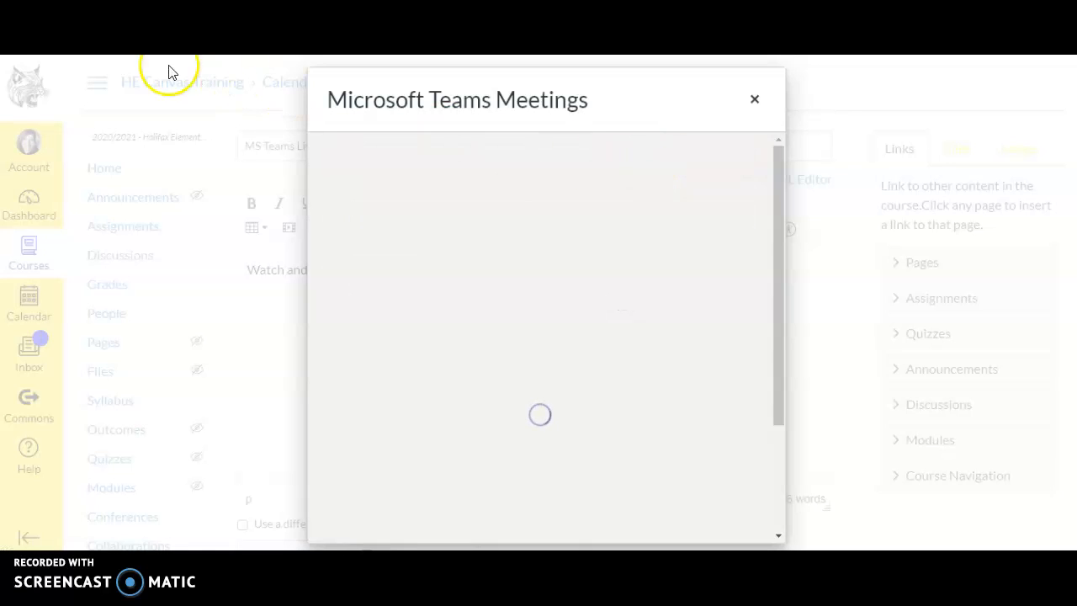
pyautogui.moveTo(782, 211); pyautogui.dragTo(786, 261)
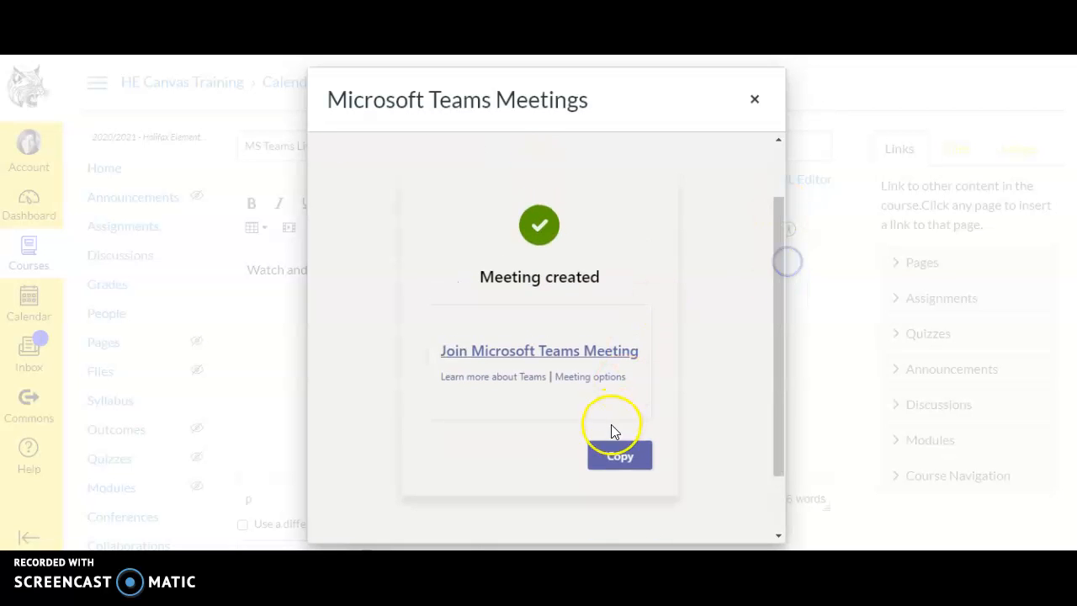
pyautogui.click(613, 461)
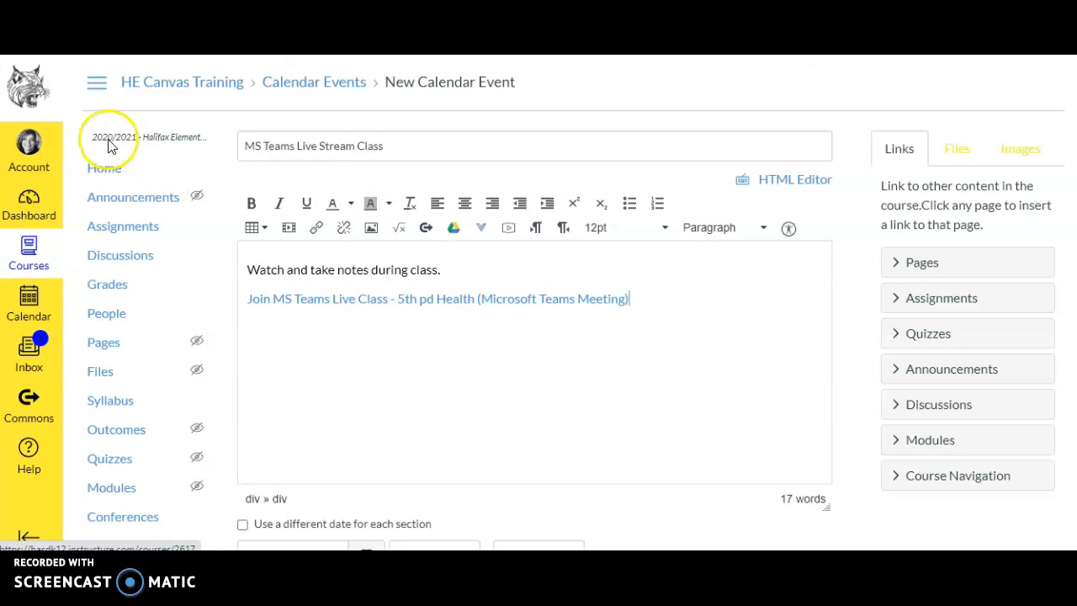
# - Create the calendar event and check its details on September 2 in the month view
pyautogui.scroll(-3, 530, 337)
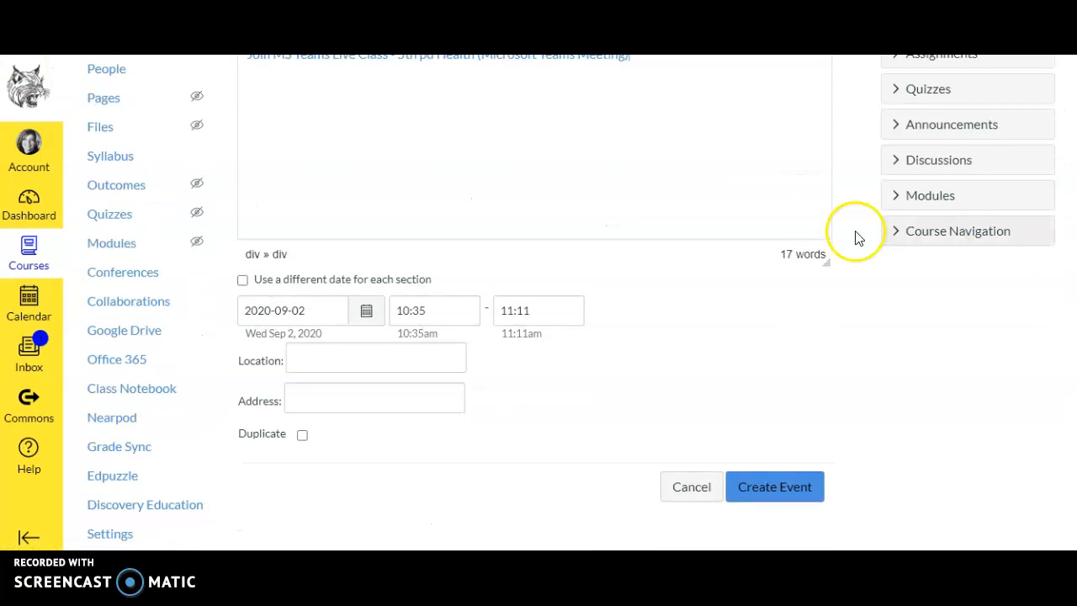
pyautogui.click(775, 488)
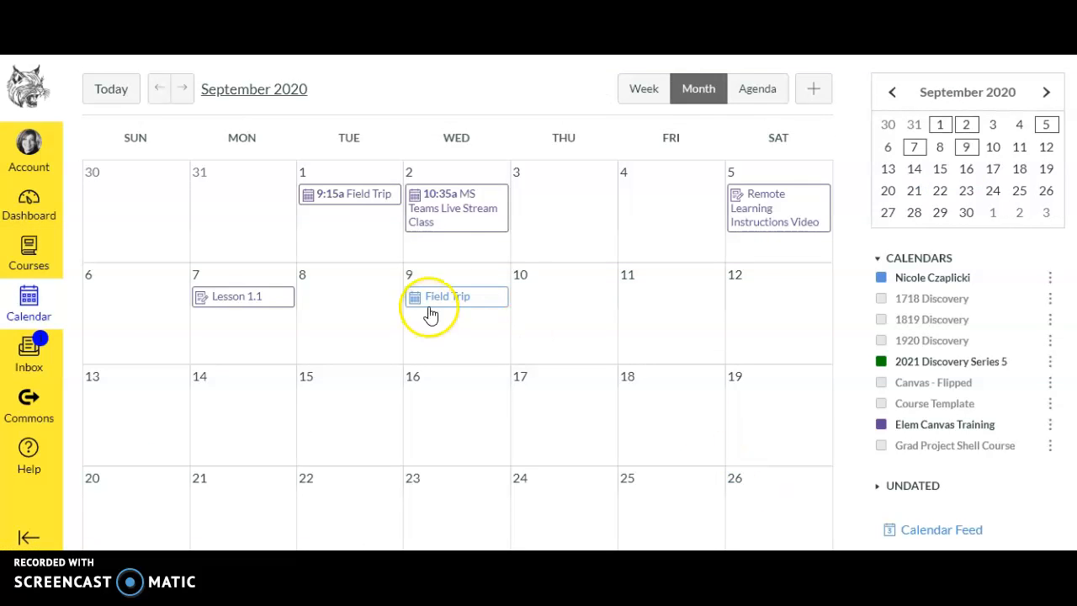
pyautogui.moveTo(454, 230)
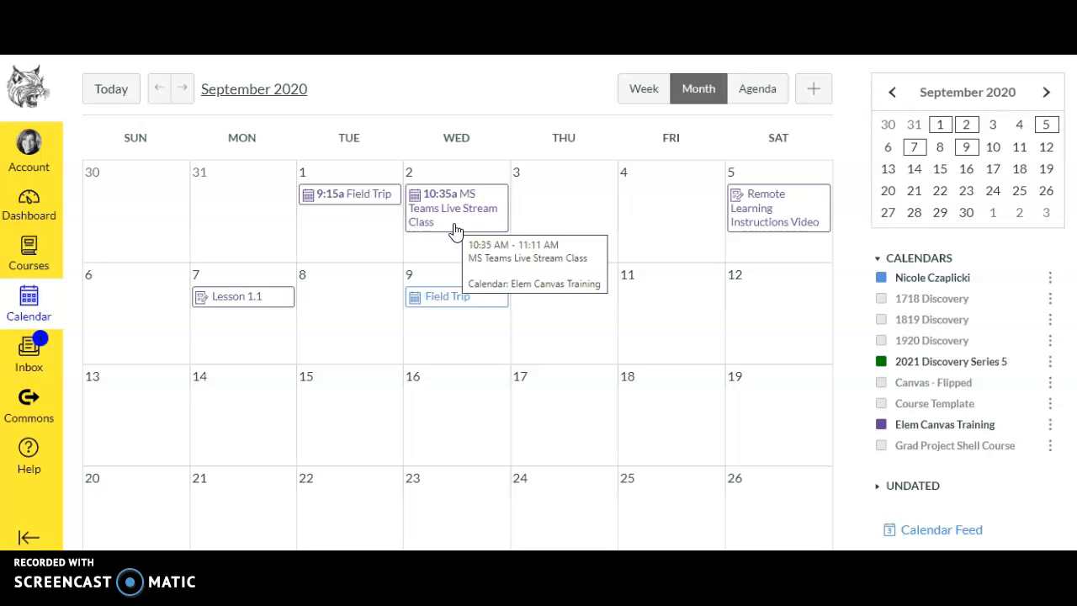
# - Open the Elem Canvas Training course
pyautogui.click(34, 262)
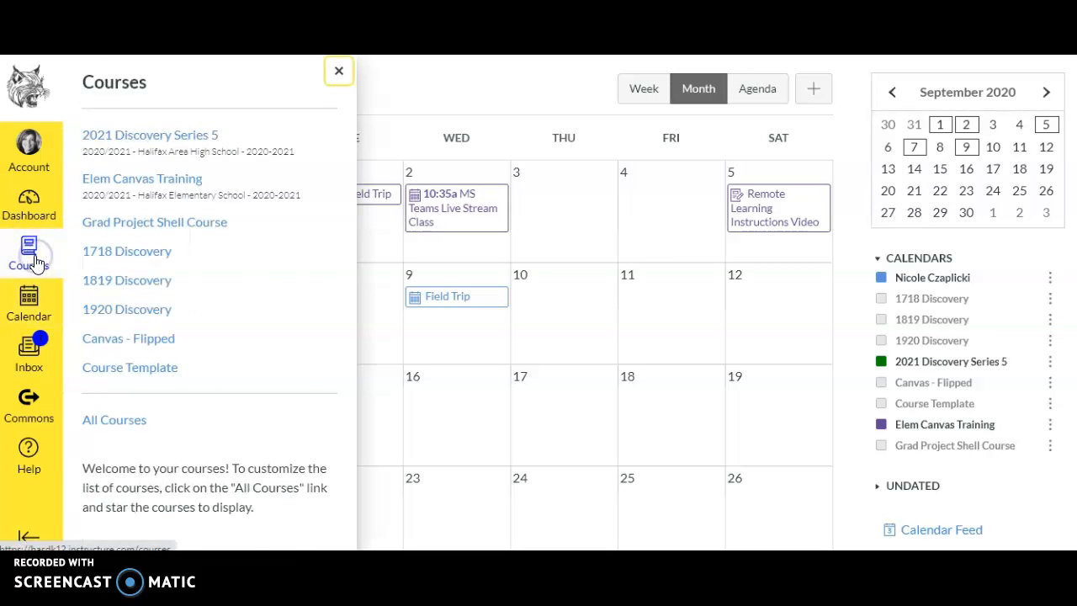
pyautogui.click(147, 181)
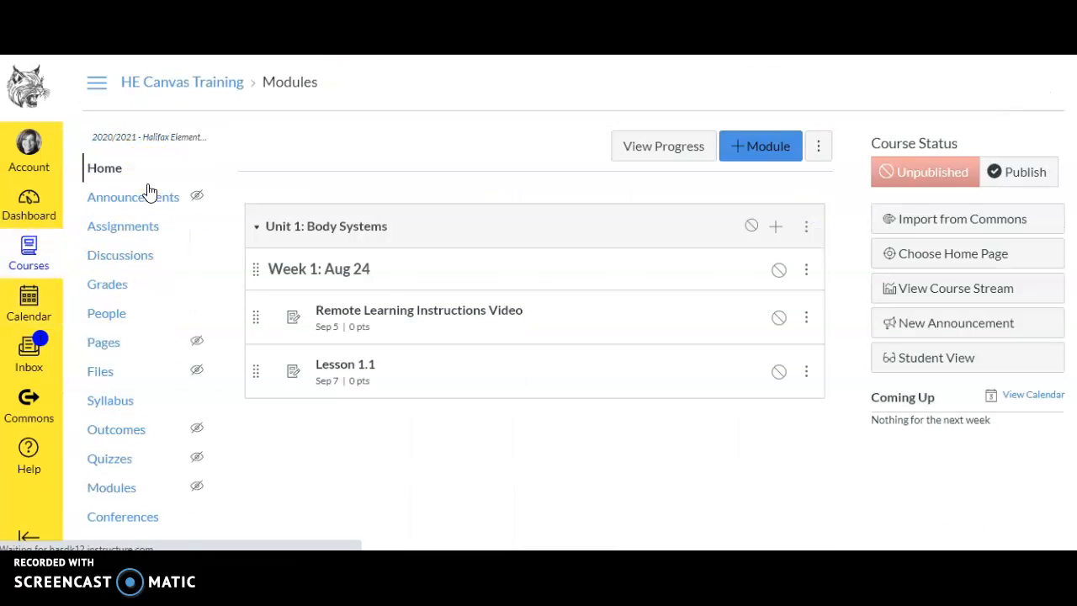